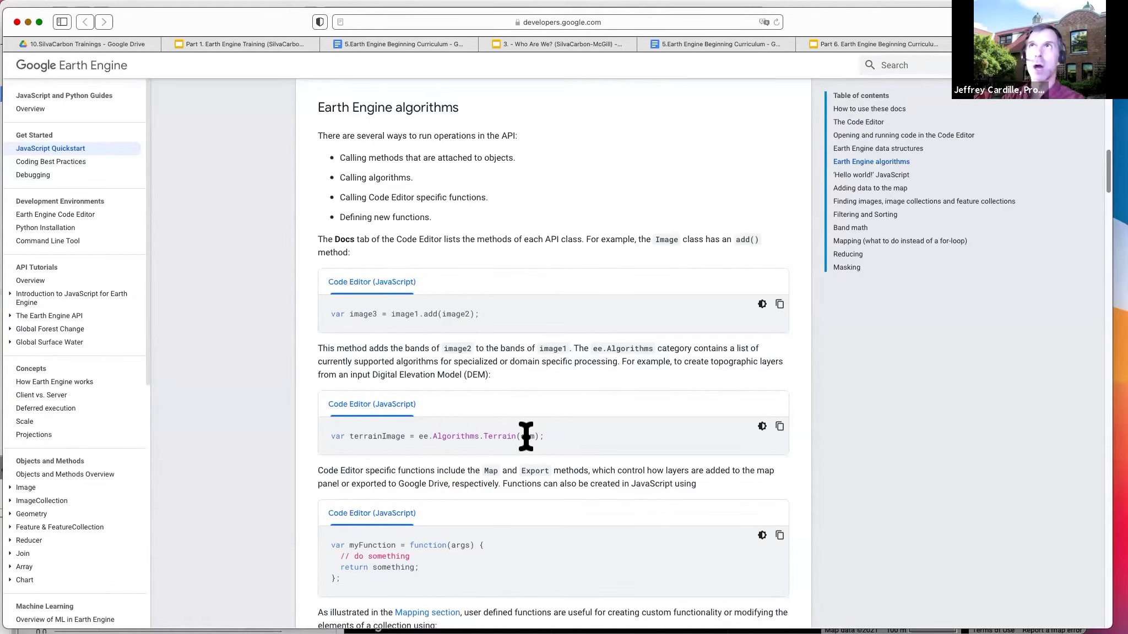
- Read the quickstart down to Filtering and Sorting, then return to the training deck's What next? slide
scroll(521, 471, "down", 10)
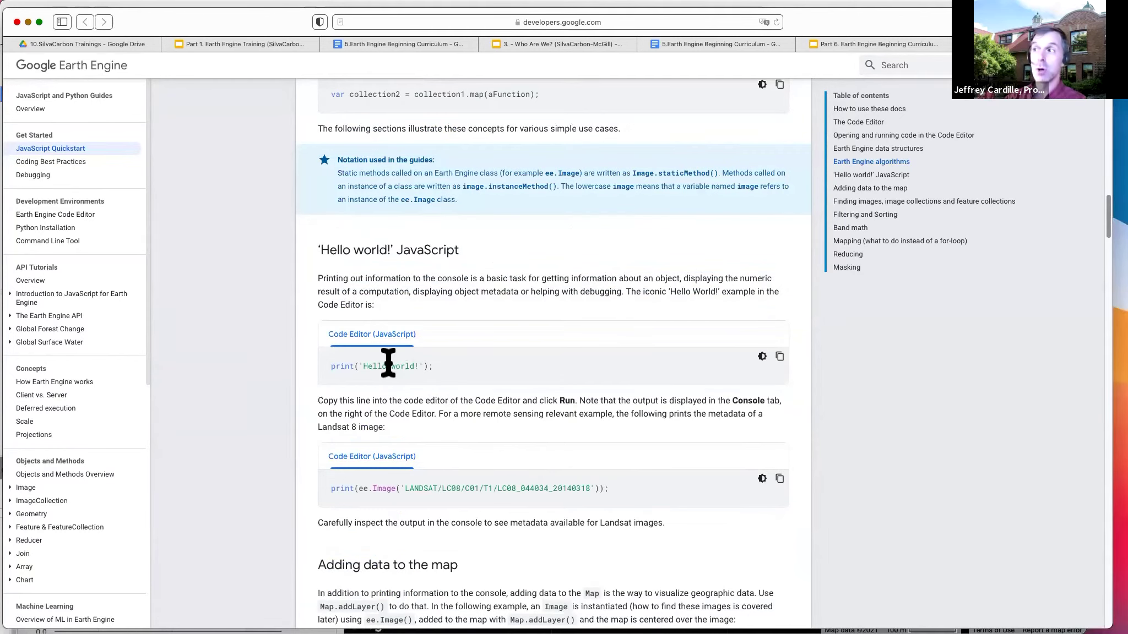
scroll(386, 362, "down", 4)
scroll(389, 363, "down", 5)
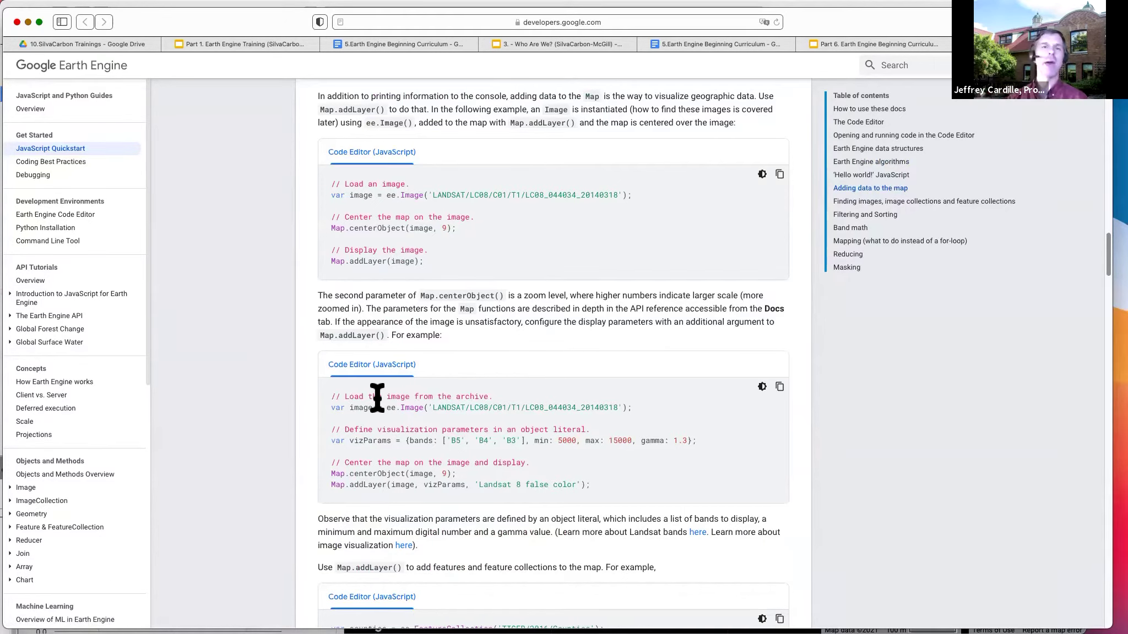
scroll(391, 441, "down", 15)
scroll(396, 449, "down", 2)
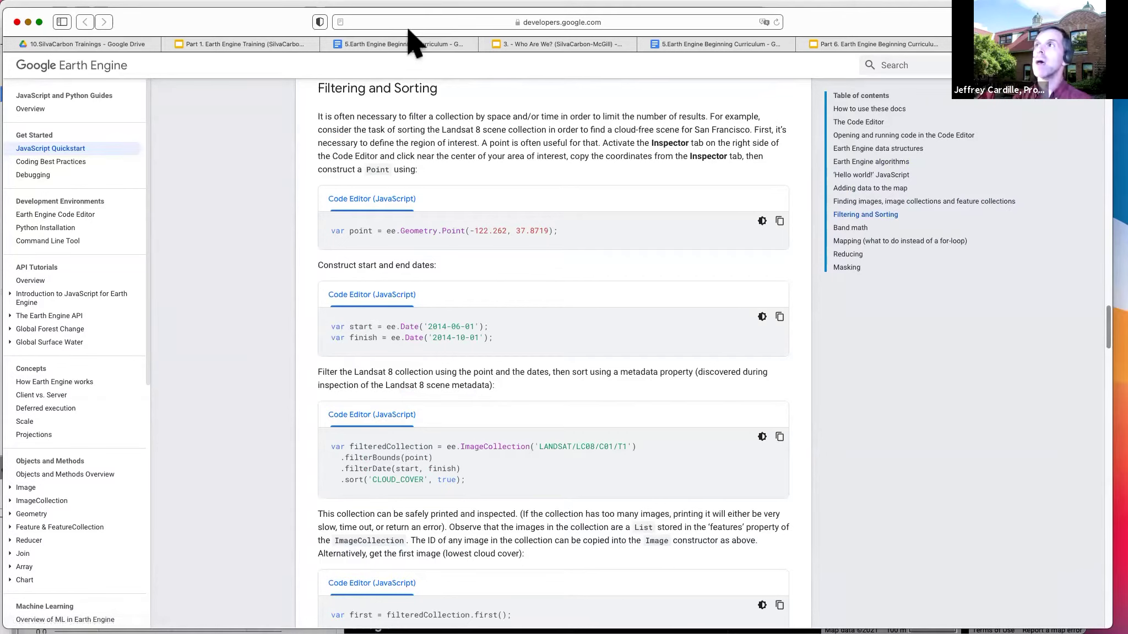
left_click(201, 44)
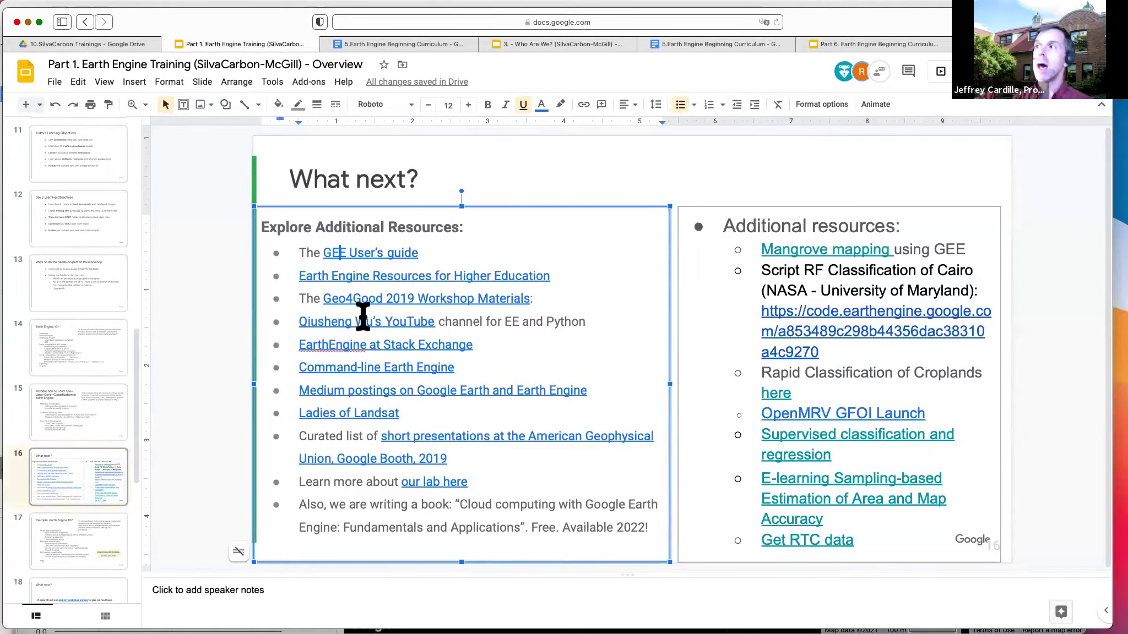
- Open the EarthEngine at Stack Exchange link in a new tab and switch to it
left_click(314, 344)
right_click(397, 373)
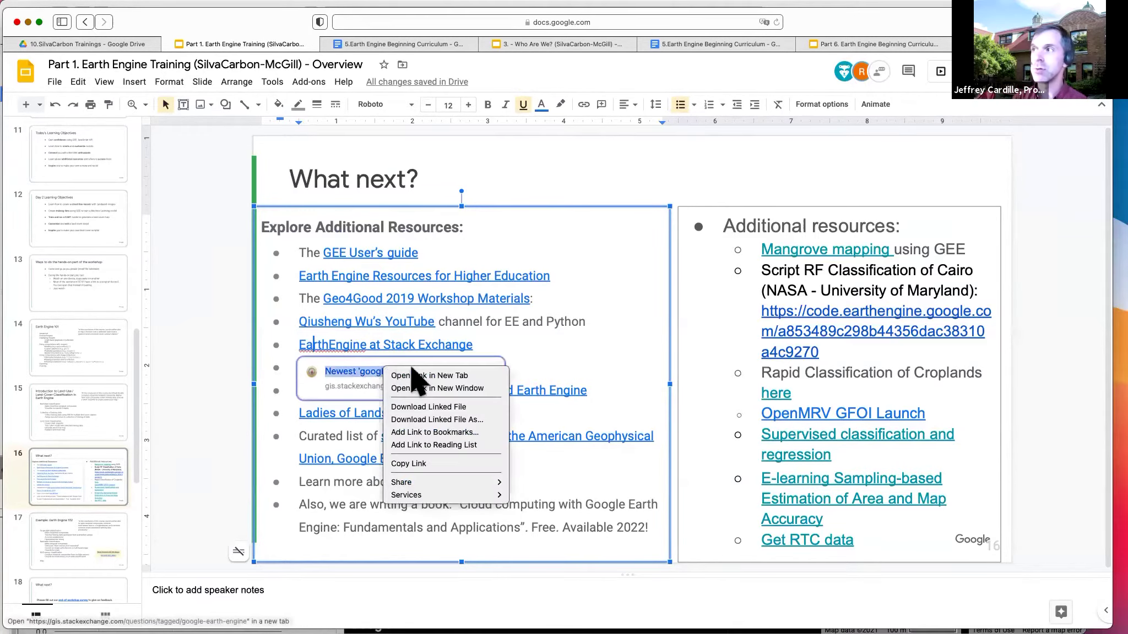
left_click(424, 374)
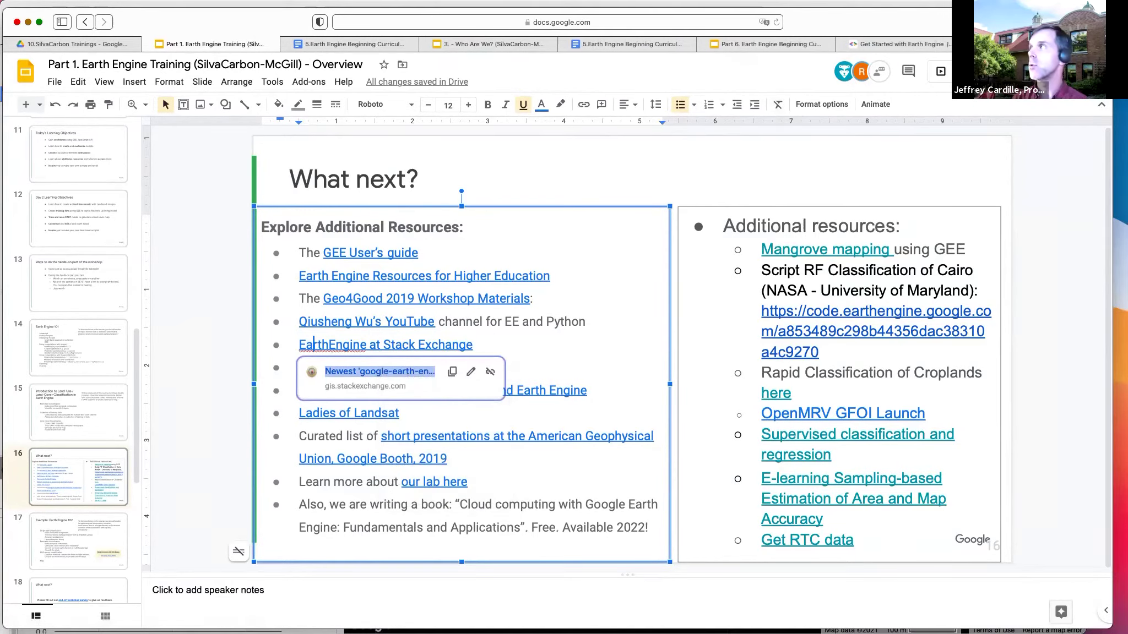
key("super+shift+bracketright")
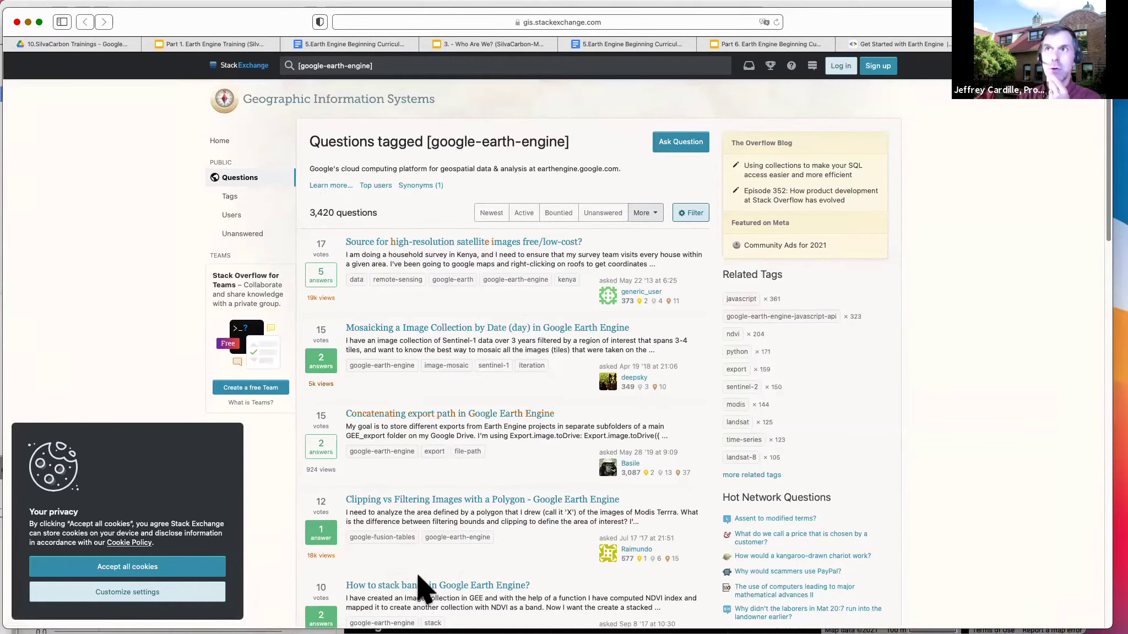
- Scroll the google-earth-engine question list, then go back to the Part 1 Earth Engine Training deck
scroll(419, 577, "down", 6)
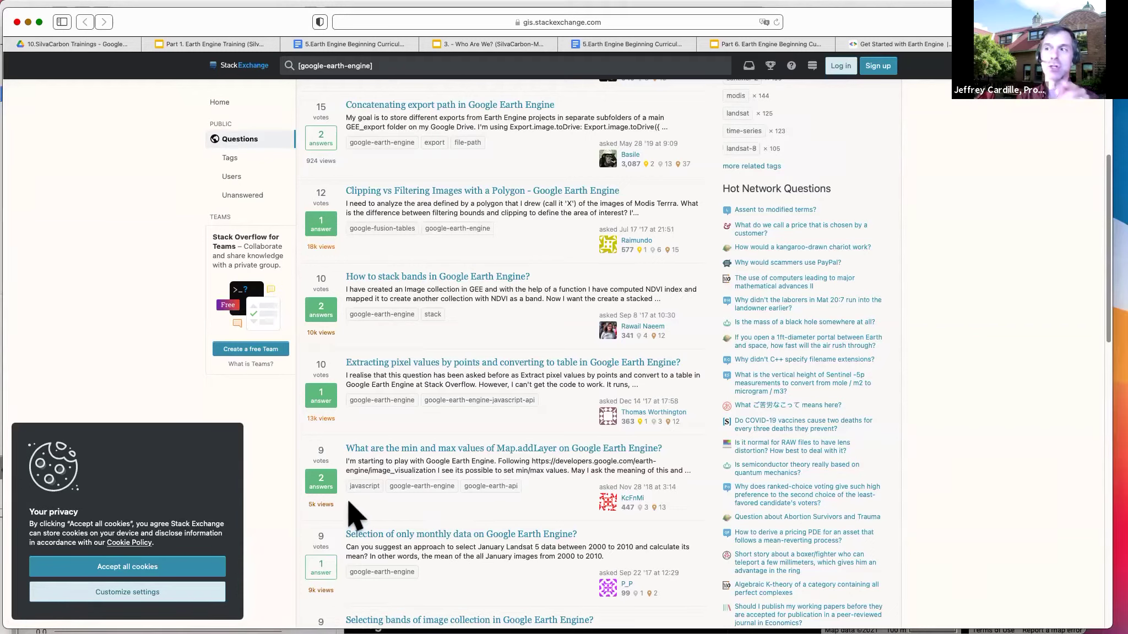
left_click(190, 39)
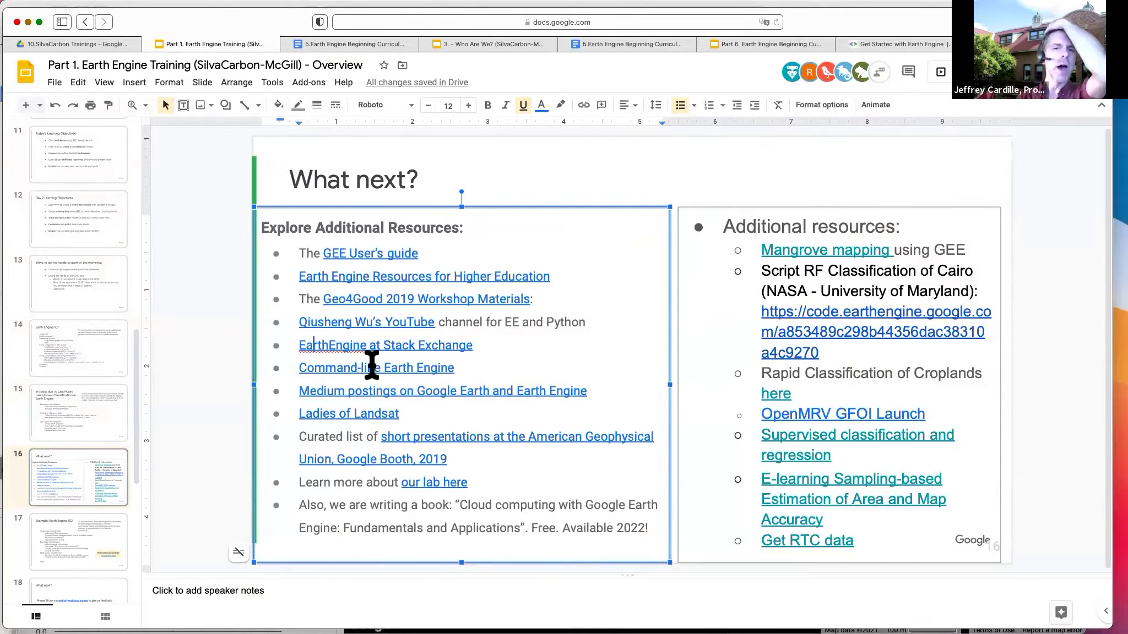
- Open the Ladies of Landsat link in a new tab and switch to its Twitter profile
right_click(381, 391)
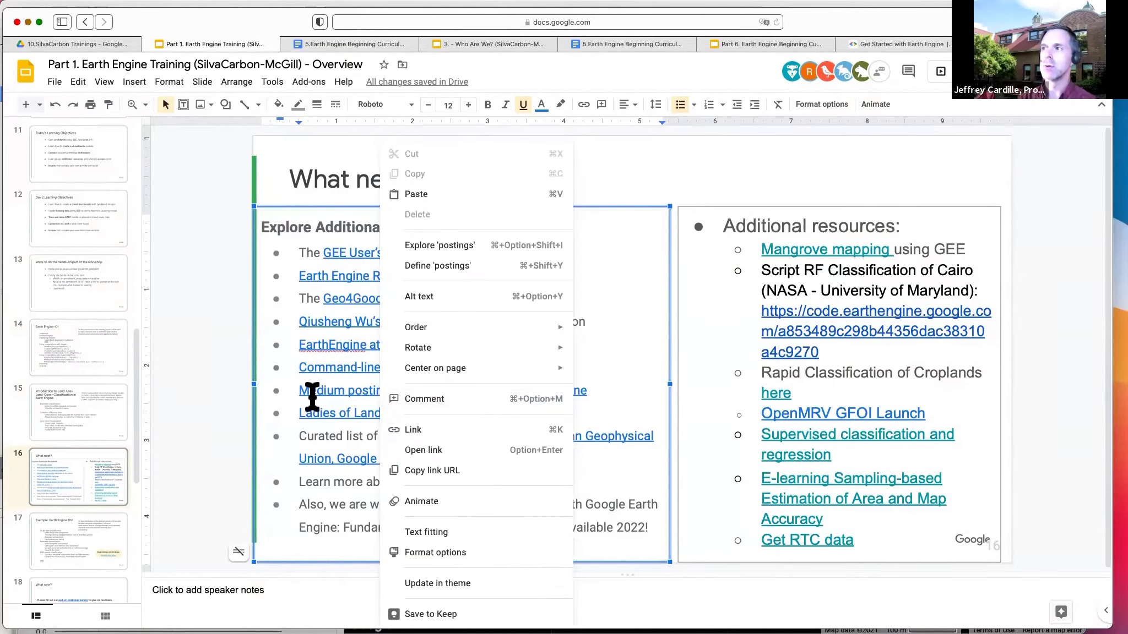
left_click(217, 407)
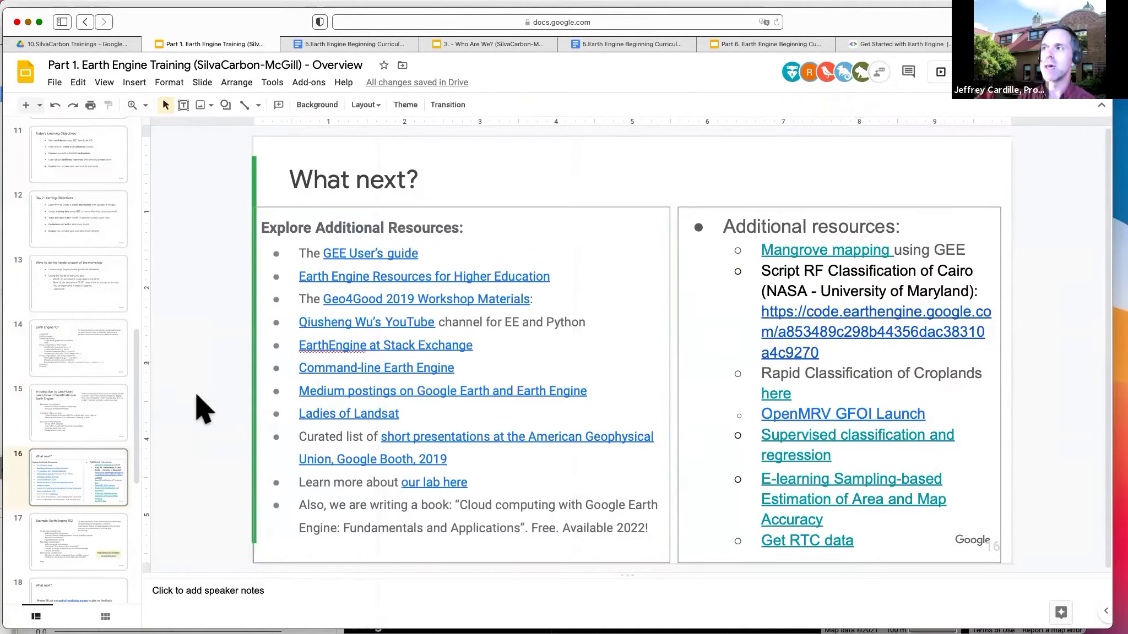
left_click(323, 412)
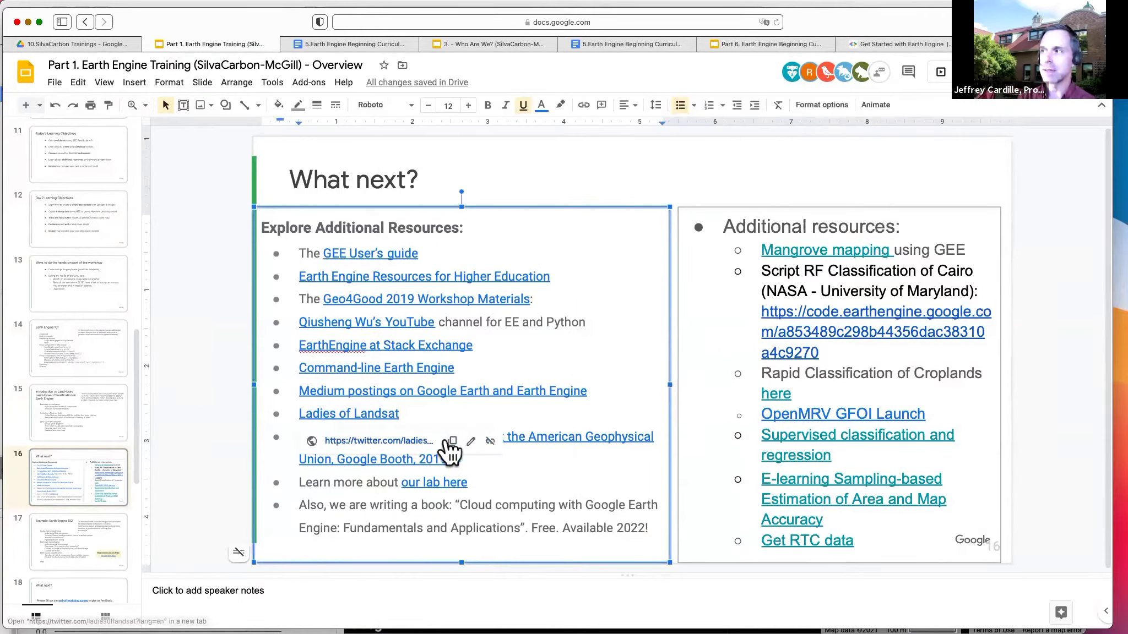
right_click(375, 445)
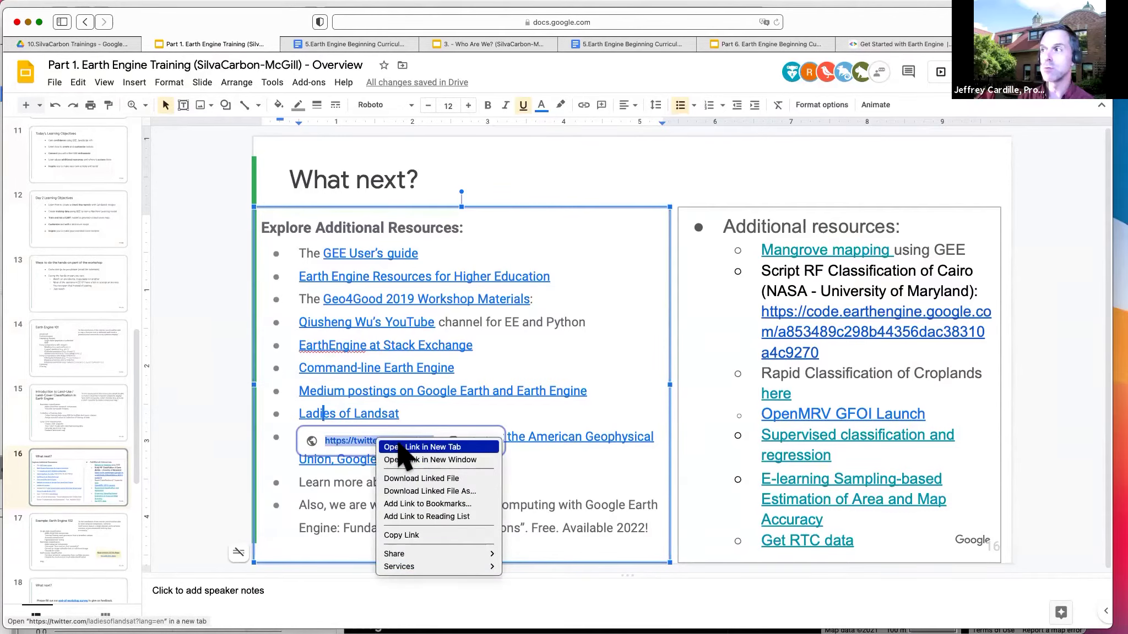
left_click(397, 446)
left_click(379, 440)
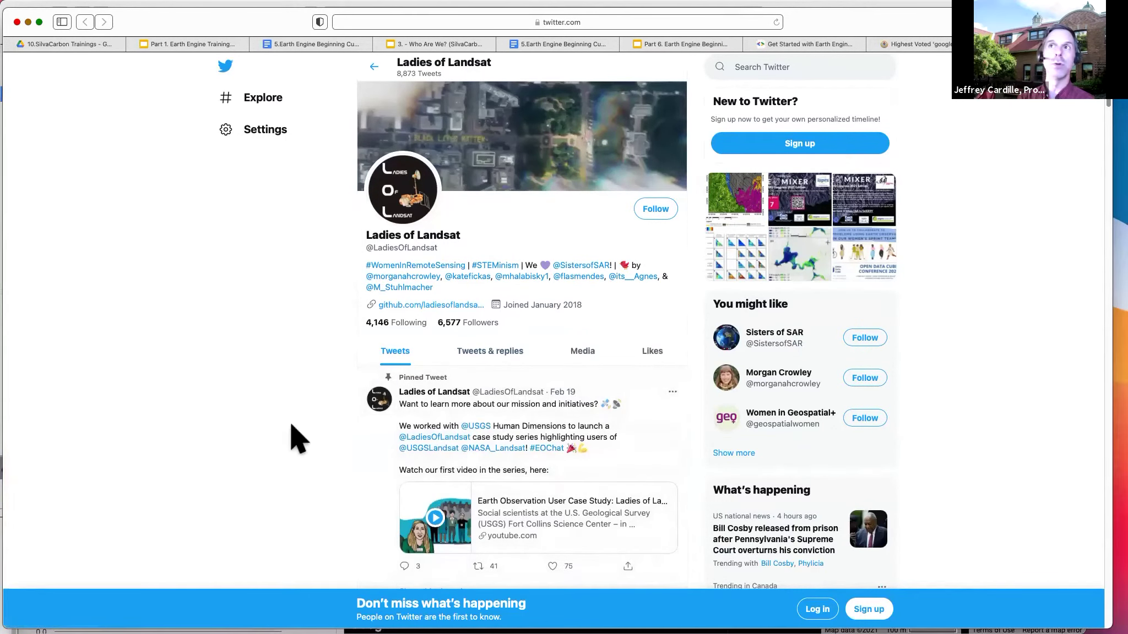
scroll(297, 438, "down", 5)
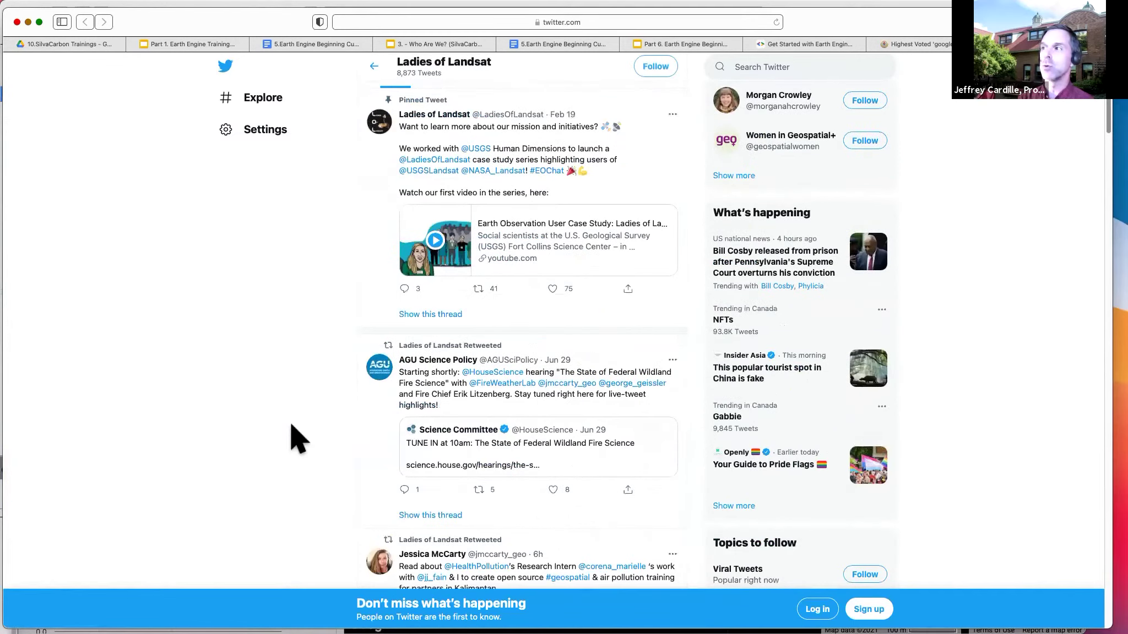
scroll(298, 437, "down", 4)
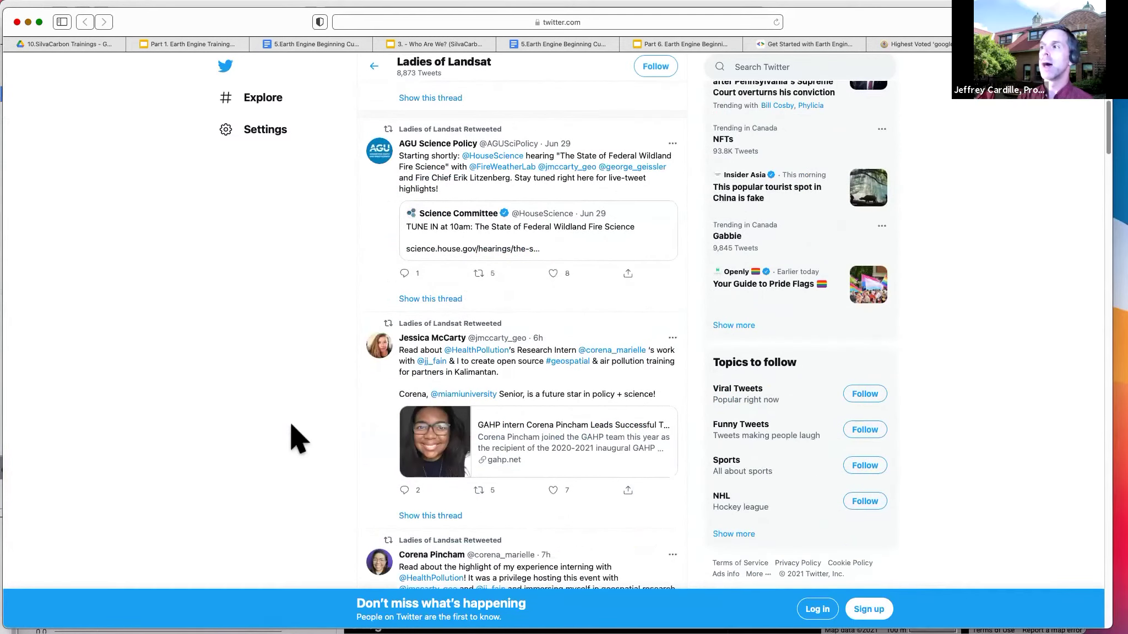
scroll(297, 438, "down", 3)
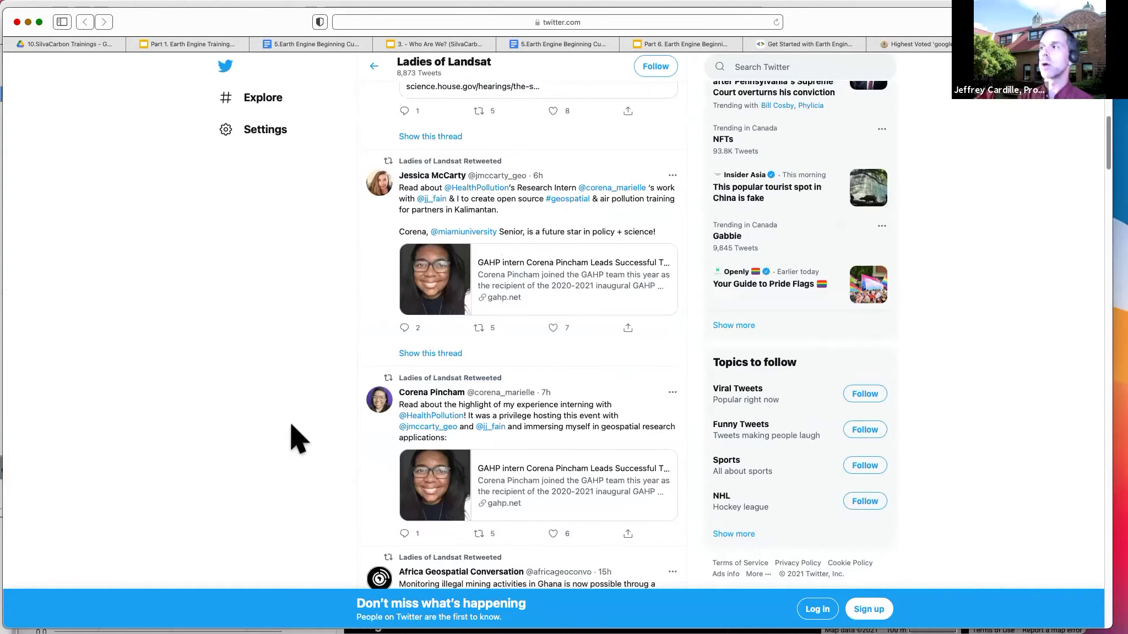
scroll(297, 438, "down", 7)
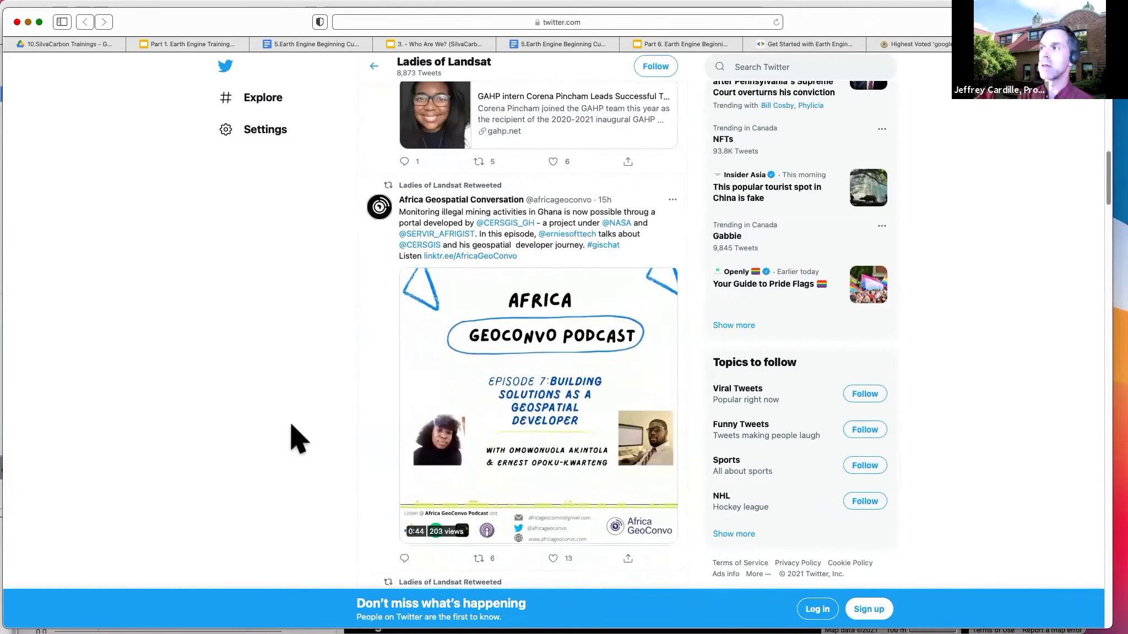
scroll(479, 367, "down", 5)
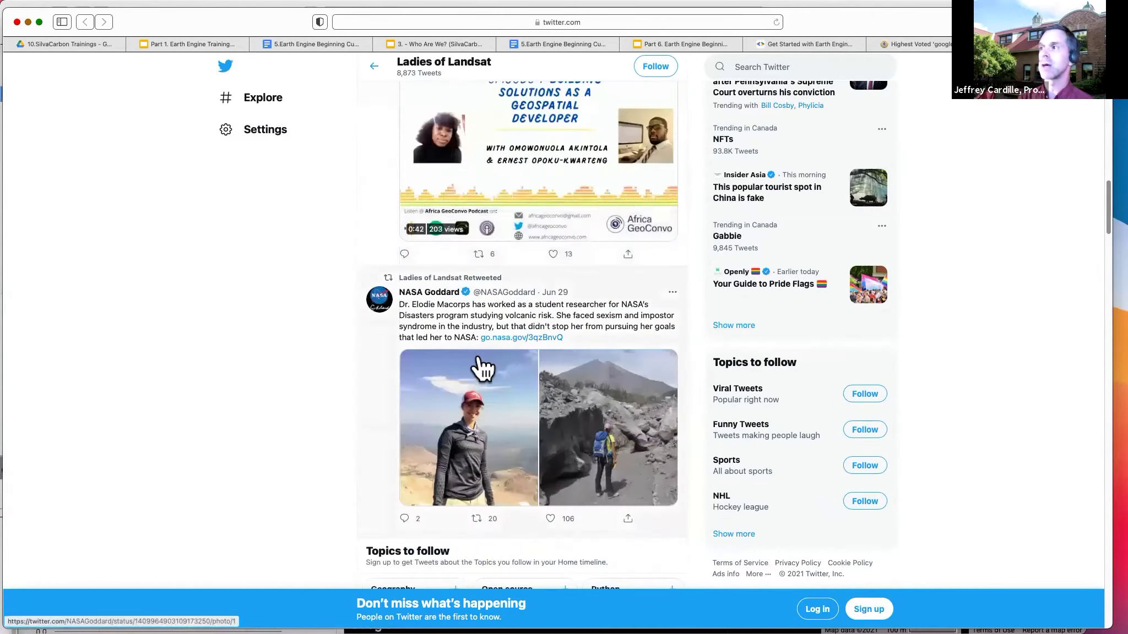
- From the What next? slide, open the AGU short presentations link in a new tab and view it
left_click(168, 44)
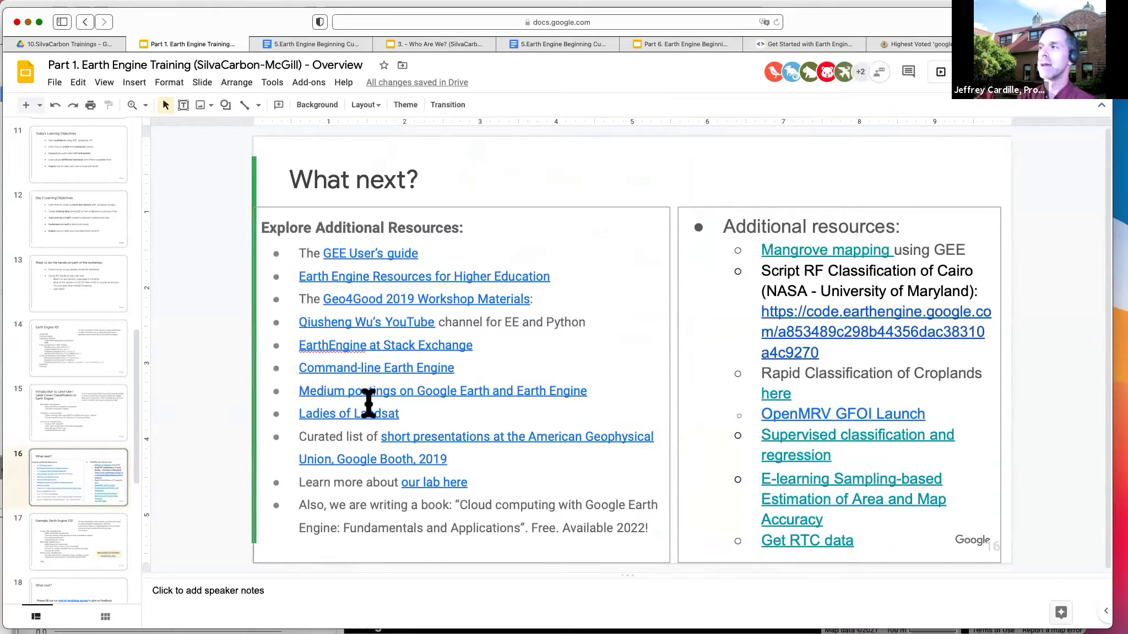
left_click(465, 437)
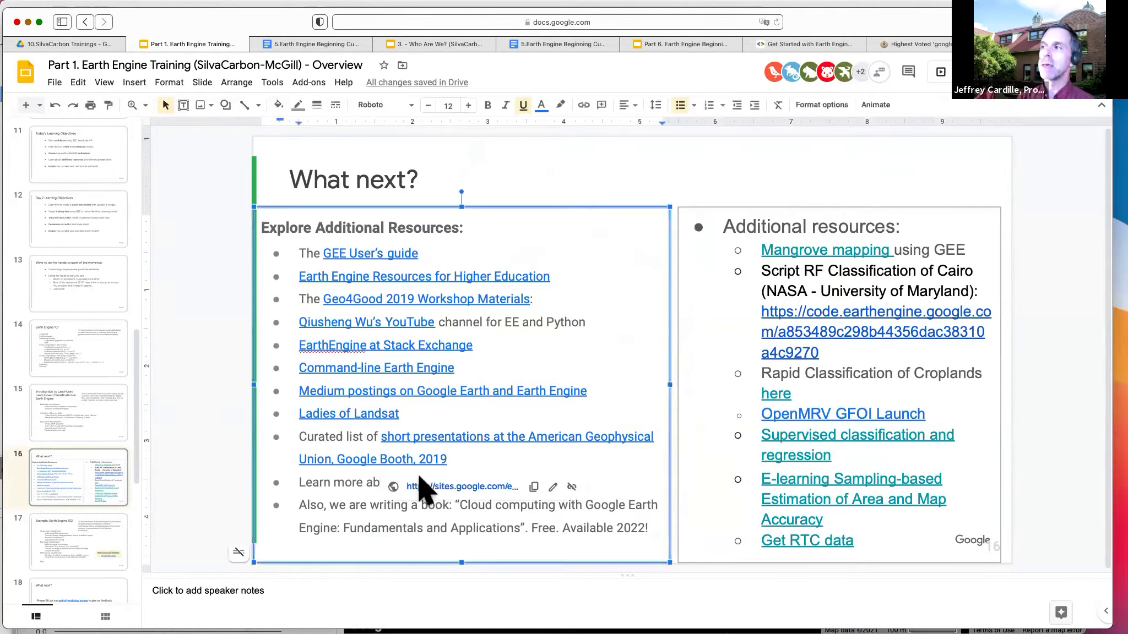
right_click(440, 494)
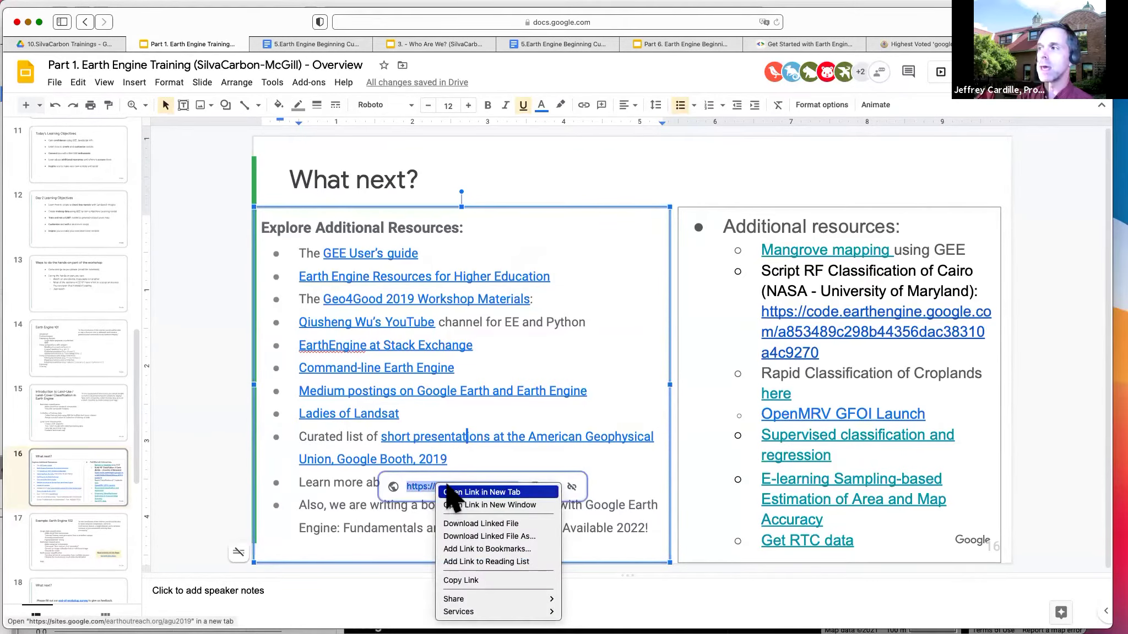
left_click(460, 490)
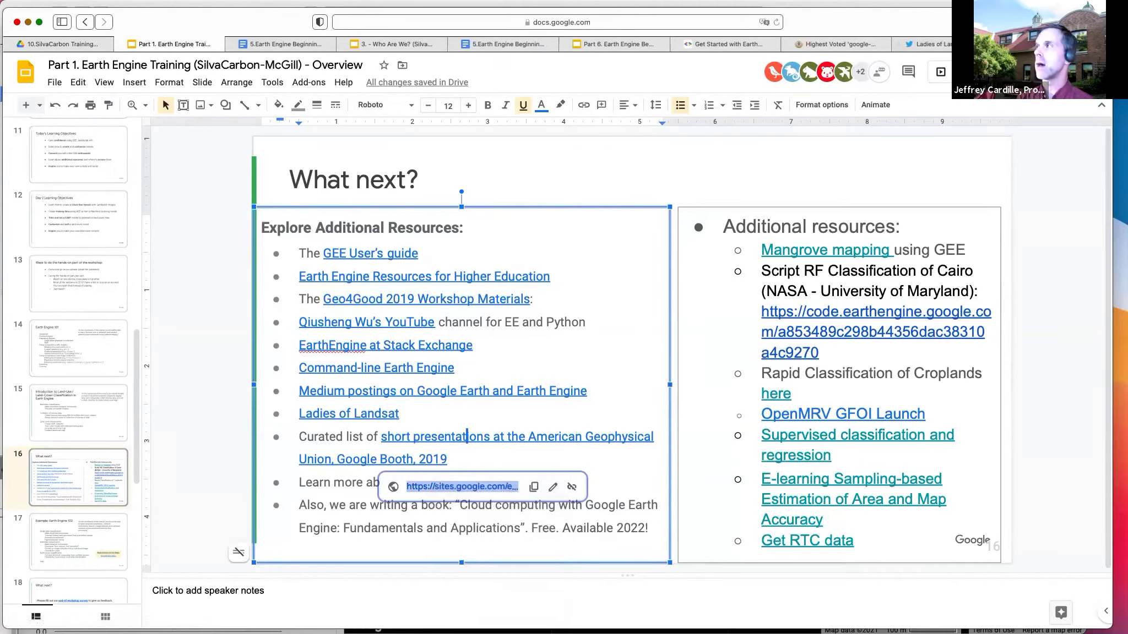
left_click(980, 44)
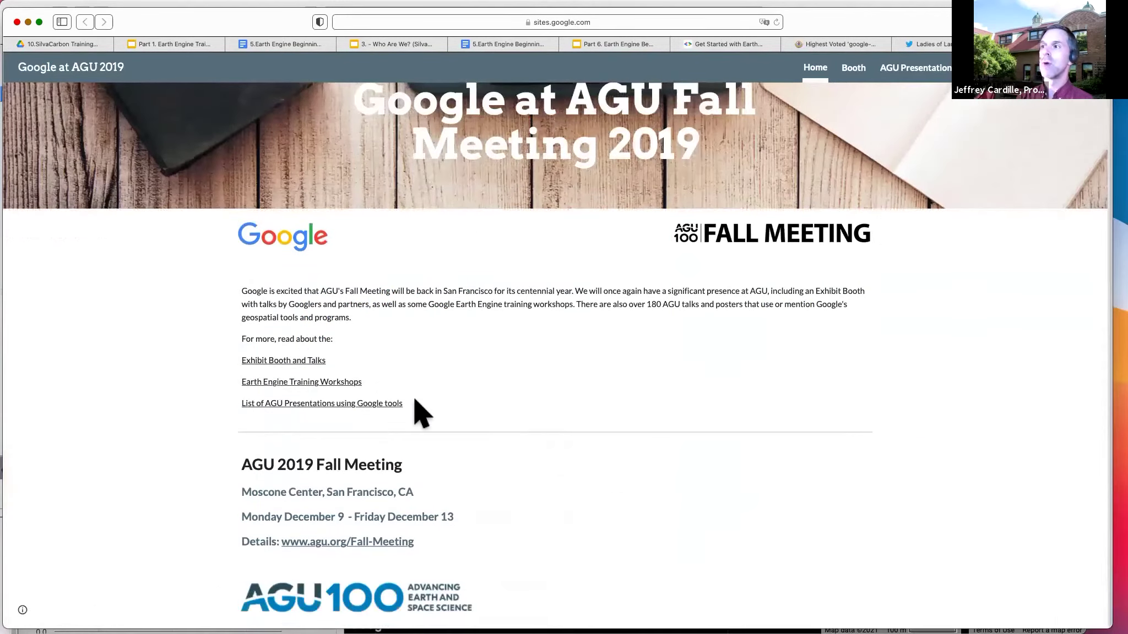
- Browse the AGU 2019 Exhibit Booth and Talks schedule, then return to the training deck
left_click(282, 361)
scroll(405, 358, "down", 10)
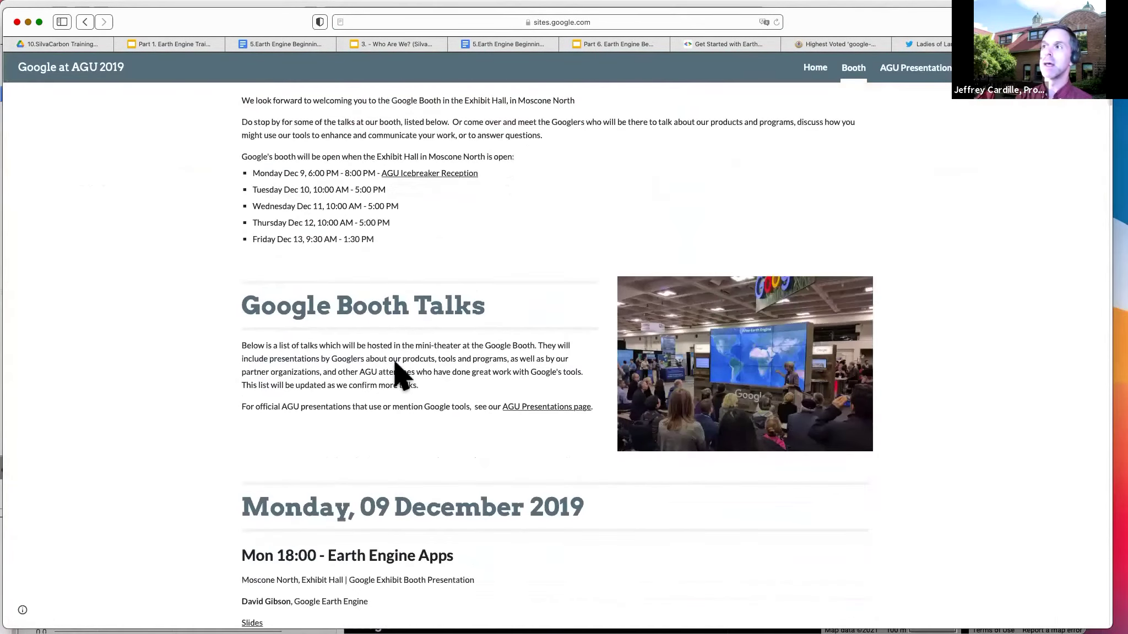
scroll(396, 375, "down", 15)
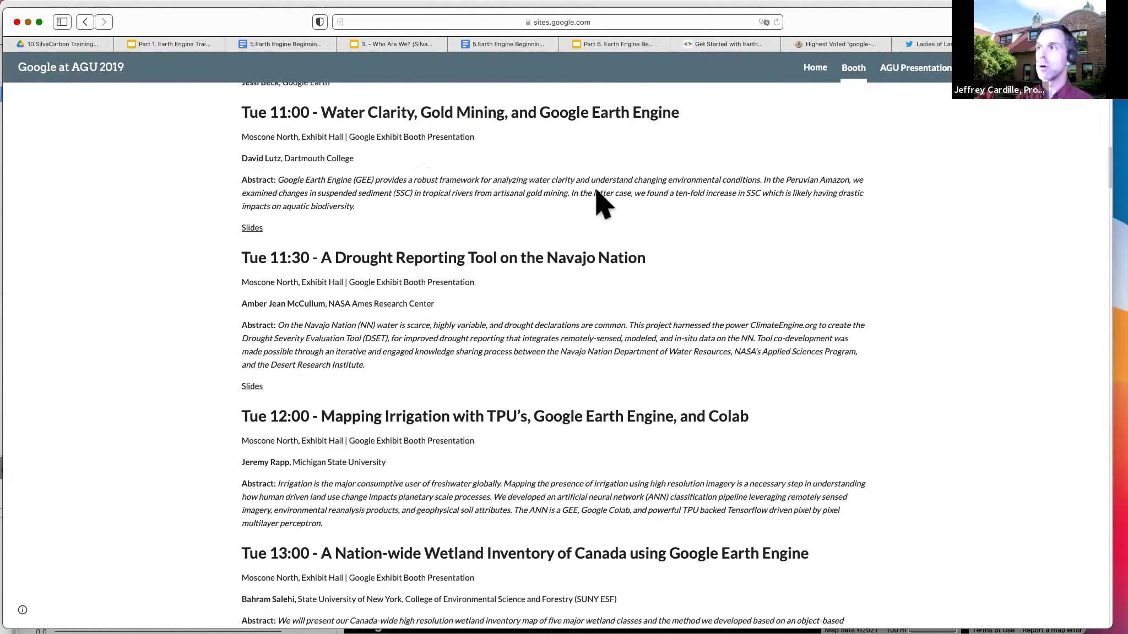
left_click(177, 44)
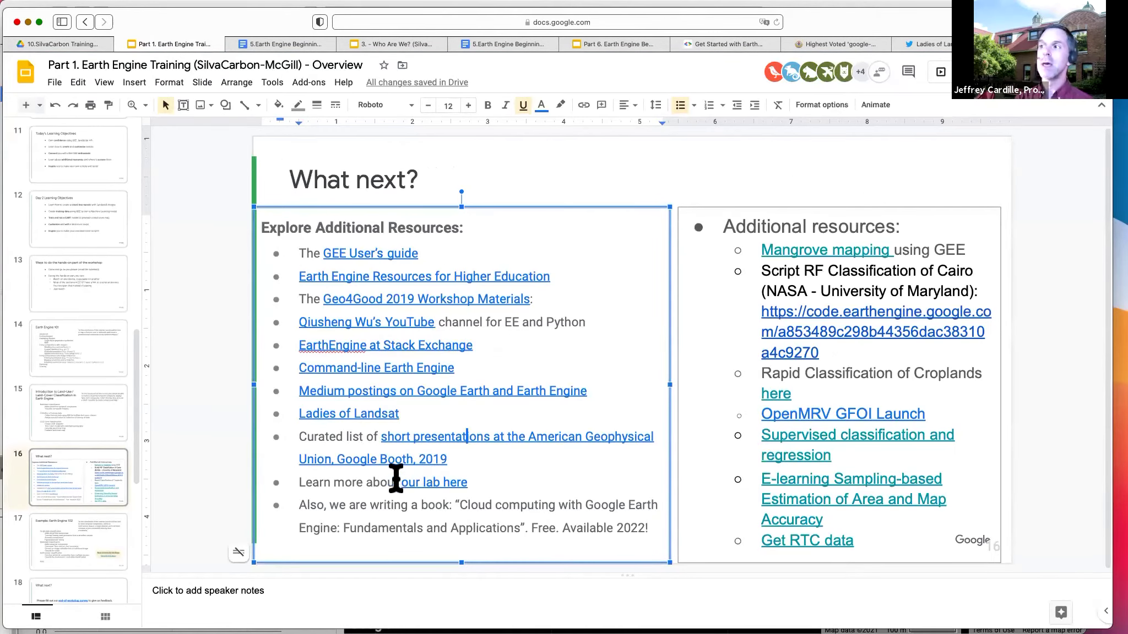
- Check the 'our lab here' link, then change 'writing' to 'editing' in the book bullet
left_click(424, 482)
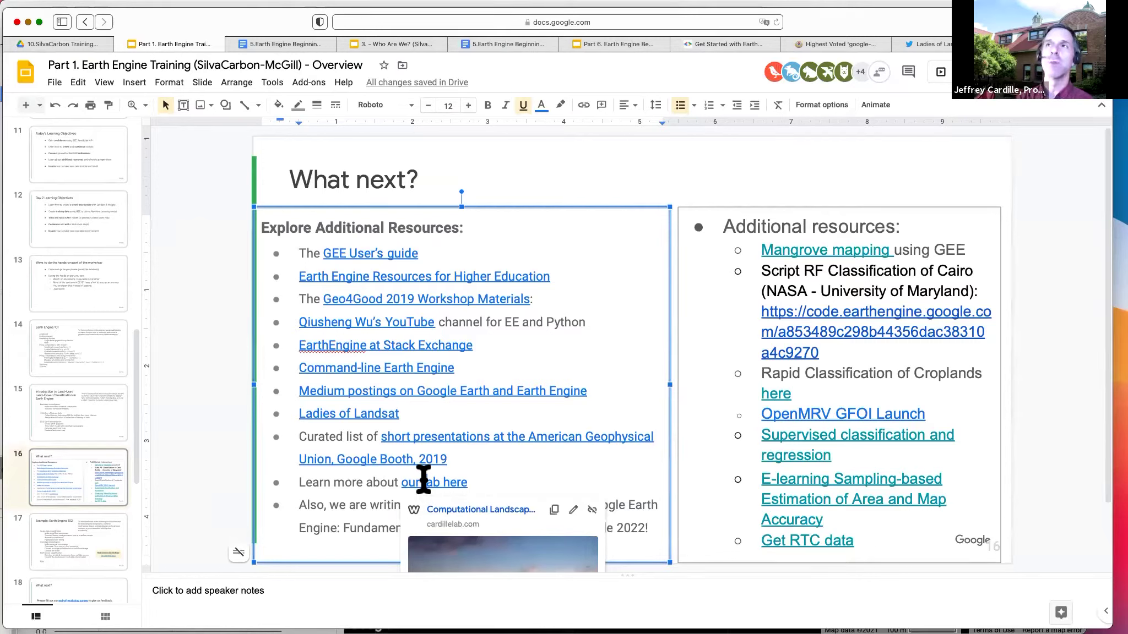
left_click(205, 468)
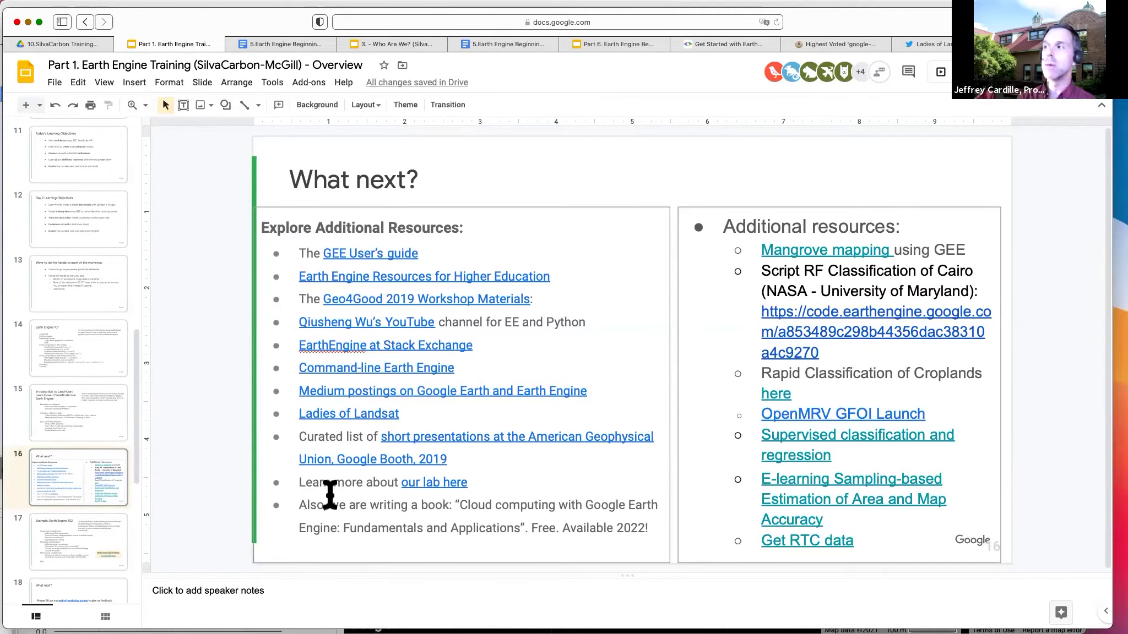
double_click(382, 505)
type("editing")
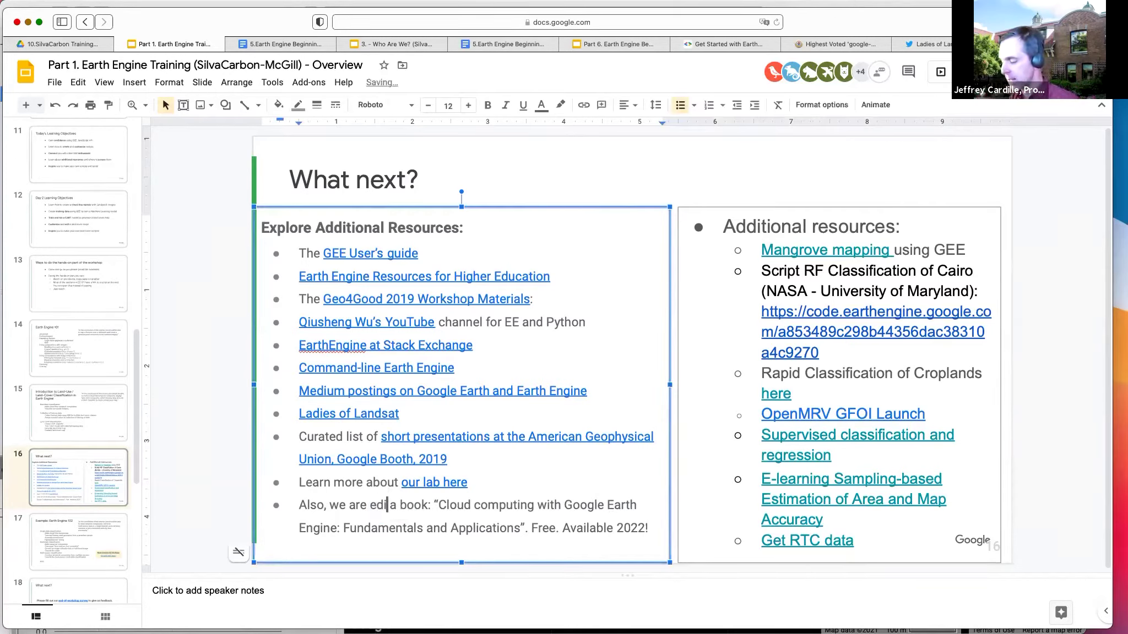